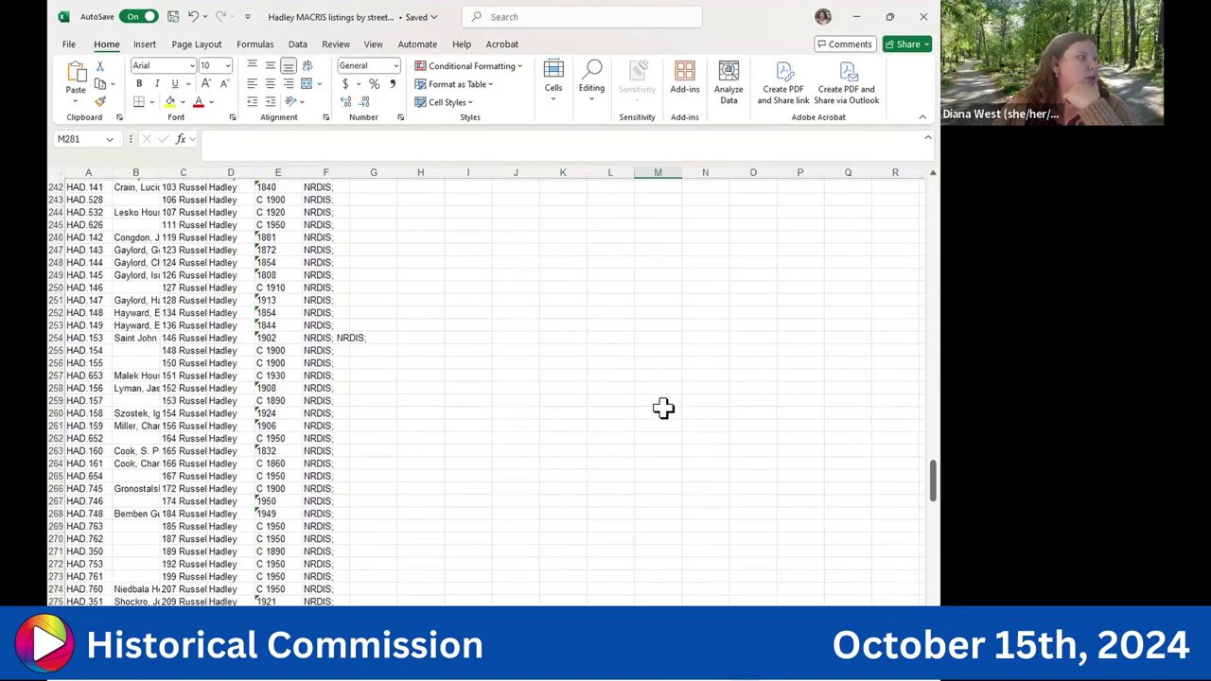
Review the property listings from Russell Street back up to the East Street, Cemetery Road and Bay Road entries
{"action": "scroll", "coordinate": [662, 408], "scroll_direction": "up", "scroll_amount": 20}
{"action": "scroll", "coordinate": [663, 408], "scroll_direction": "up", "scroll_amount": 20}
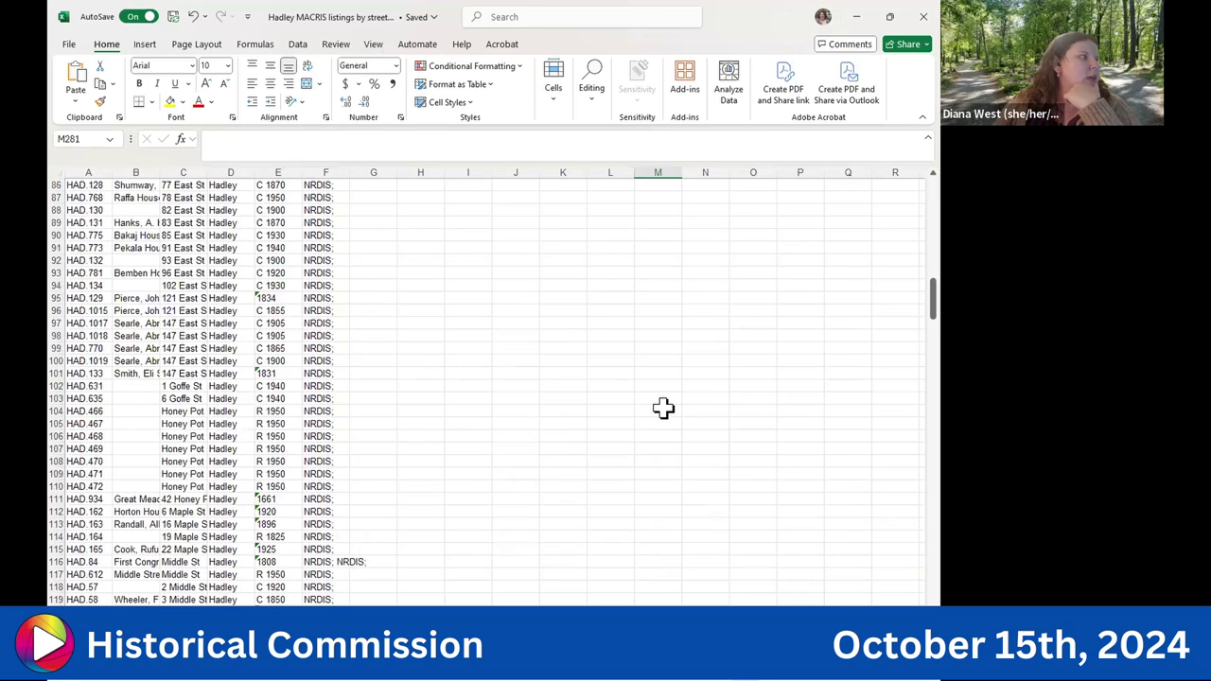
{"action": "scroll", "coordinate": [663, 408], "scroll_direction": "up", "scroll_amount": 5}
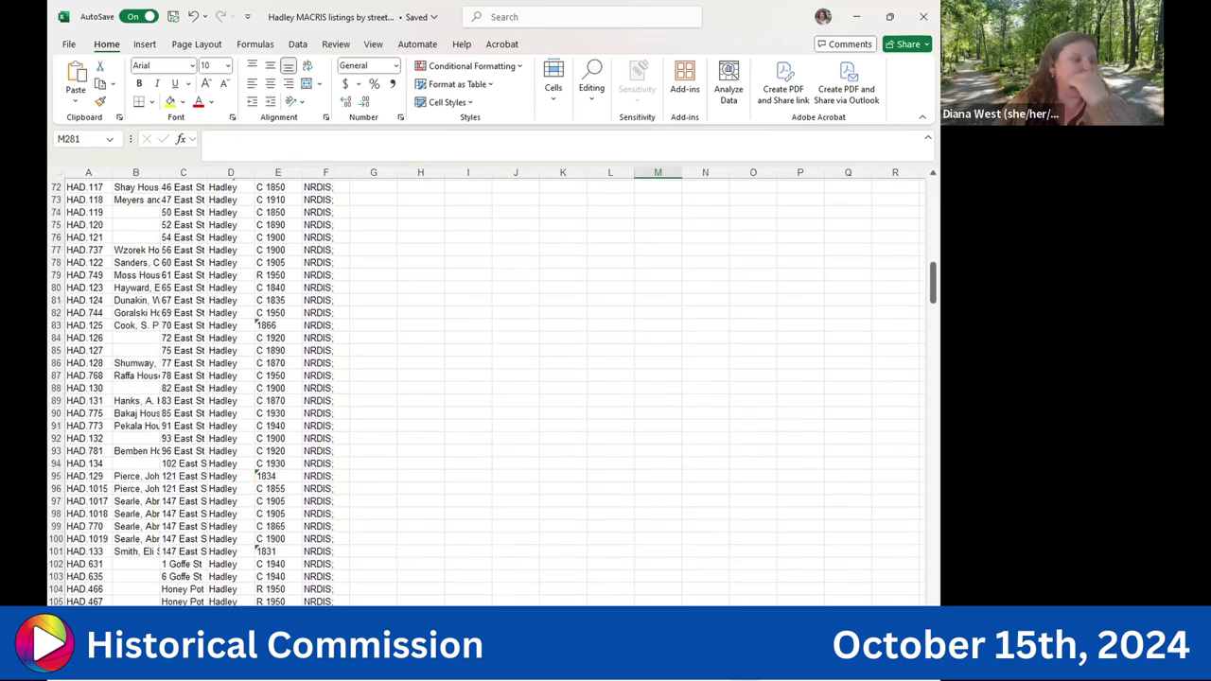
{"action": "scroll", "coordinate": [488, 569], "scroll_direction": "up", "scroll_amount": 5}
{"action": "scroll", "coordinate": [488, 570], "scroll_direction": "up", "scroll_amount": 6}
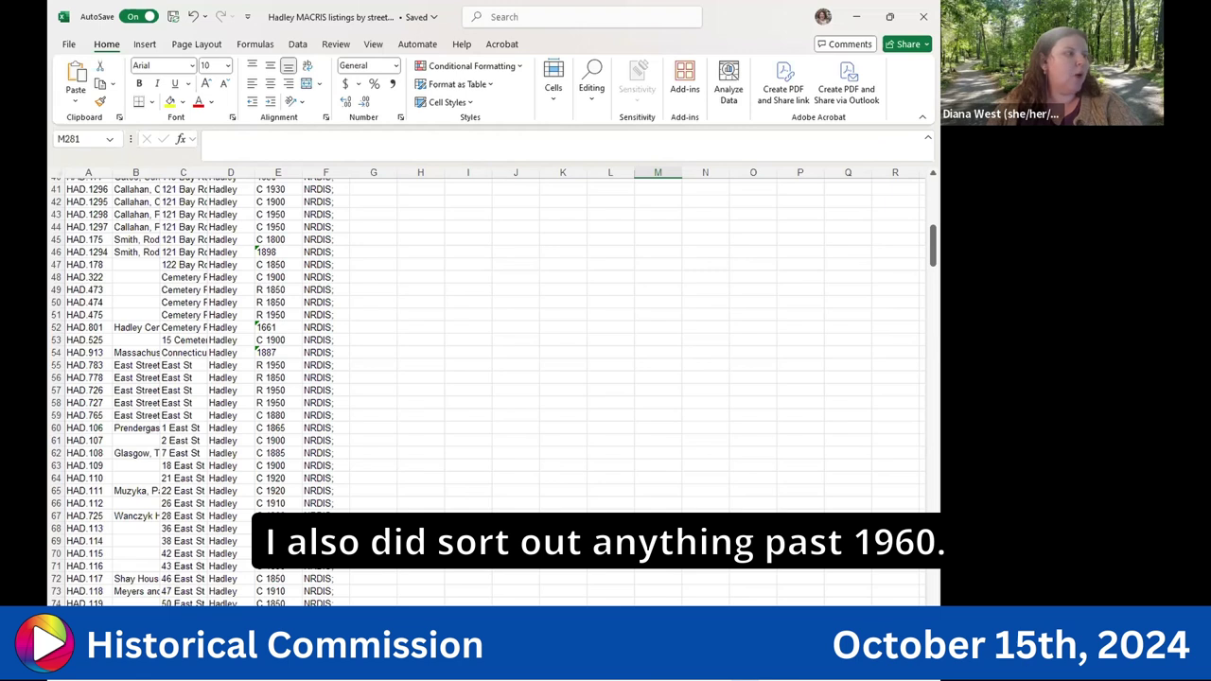
Open the worksheet of Hockanum Road properties and look over its listings
{"action": "key", "text": "ctrl+Page_Down"}
{"action": "key", "text": "ctrl+Page_Down"}
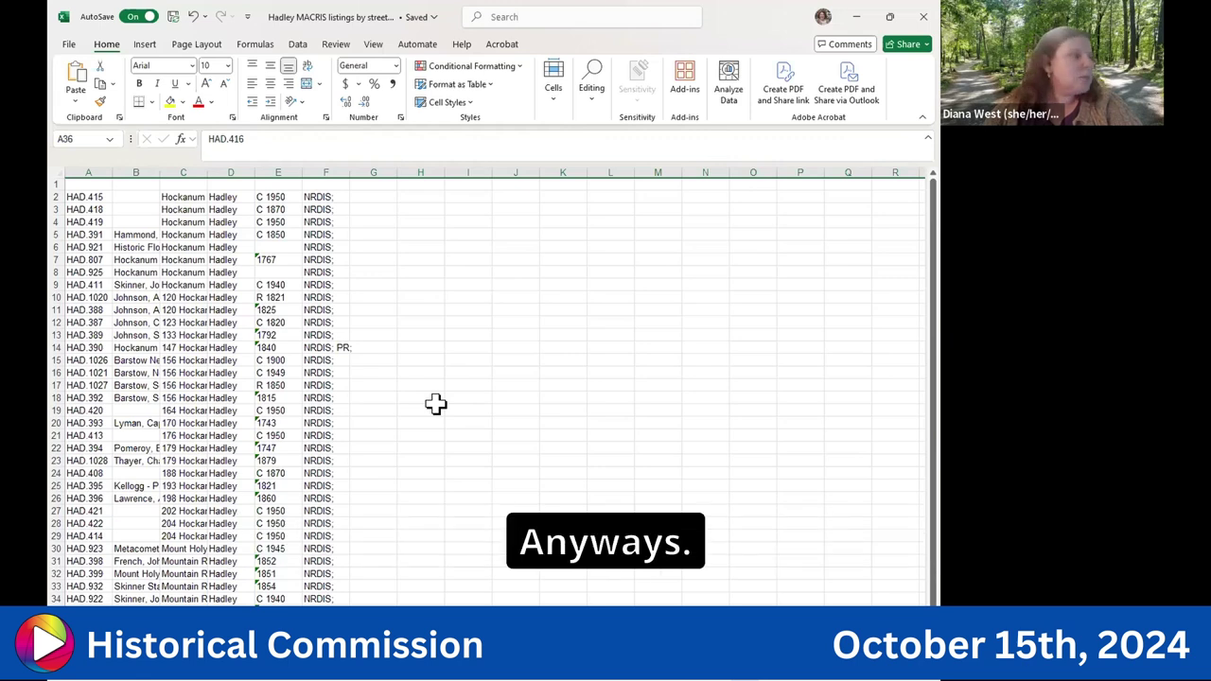
{"action": "scroll", "coordinate": [458, 488], "scroll_direction": "down", "scroll_amount": 5}
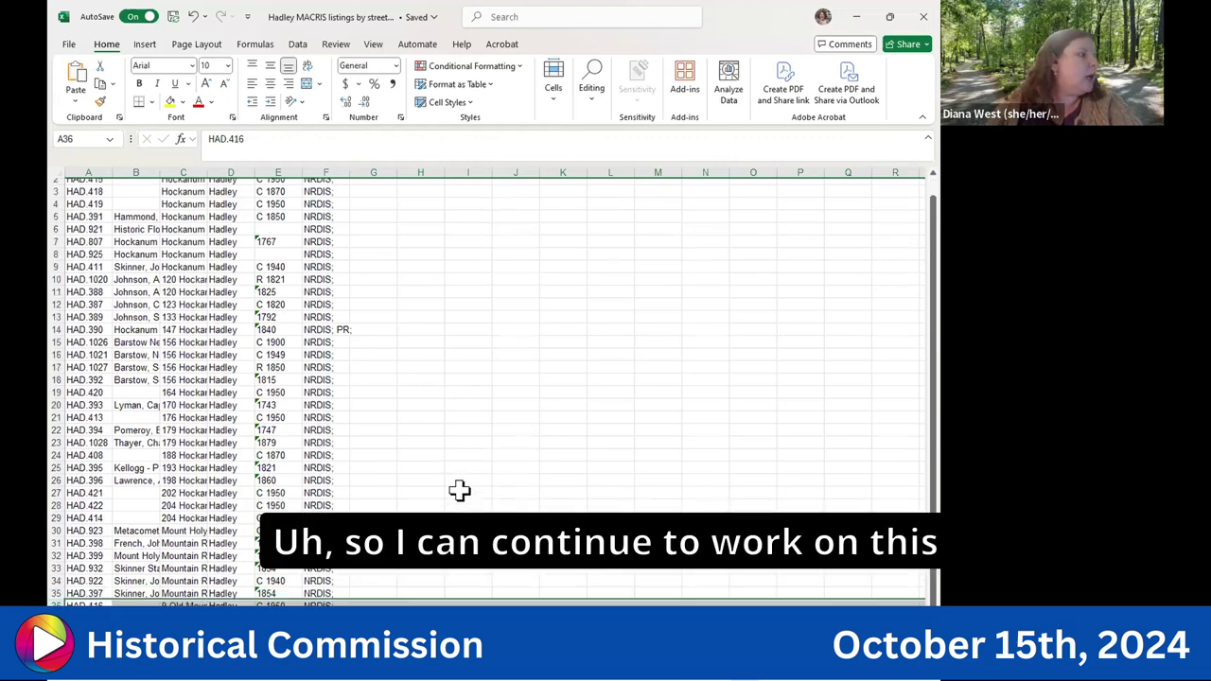
{"action": "scroll", "coordinate": [458, 488], "scroll_direction": "up", "scroll_amount": 5}
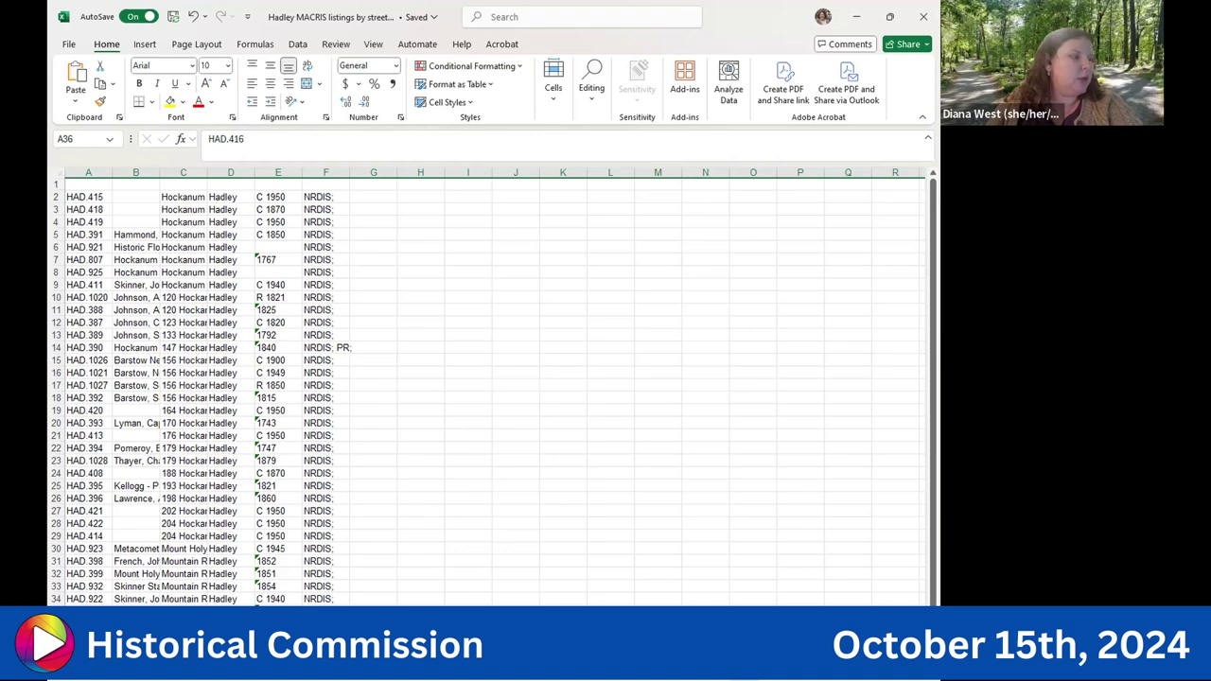
Open the worksheet containing the Hartsbrook Farm properties on Bay Road and look over its entries
{"action": "key", "text": "ctrl+Page_Down"}
{"action": "key", "text": "ctrl+v"}
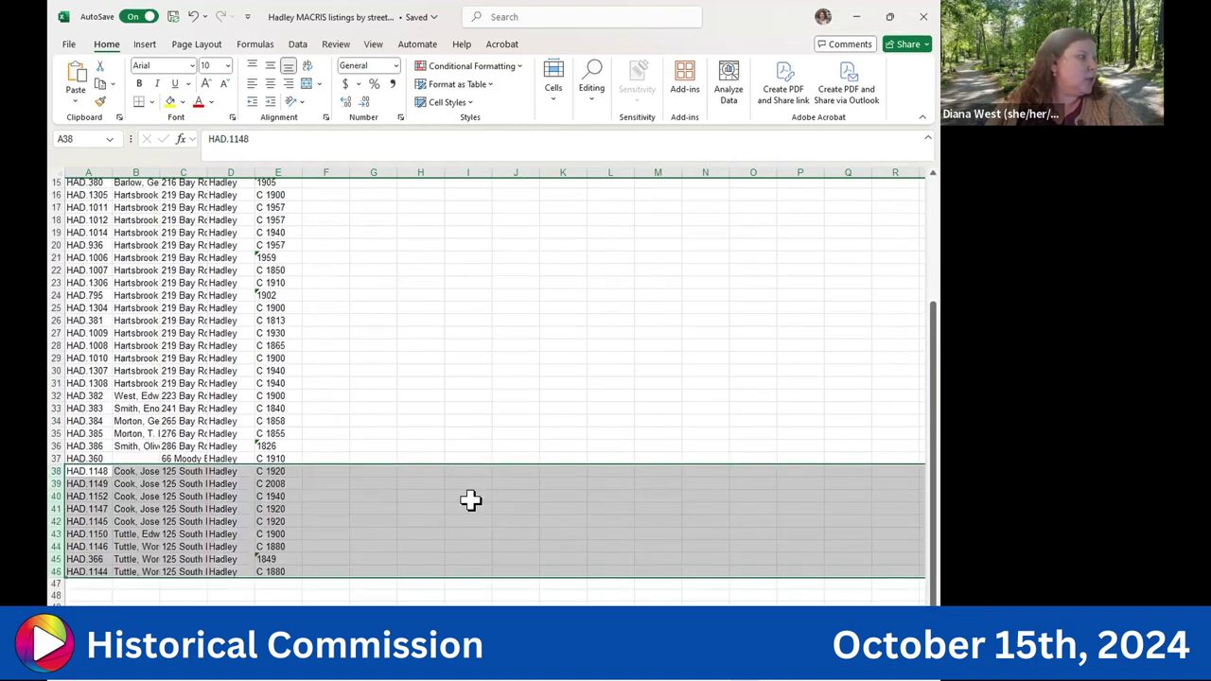
{"action": "scroll", "coordinate": [470, 500], "scroll_direction": "down", "scroll_amount": 1}
{"action": "scroll", "coordinate": [471, 500], "scroll_direction": "up", "scroll_amount": 5}
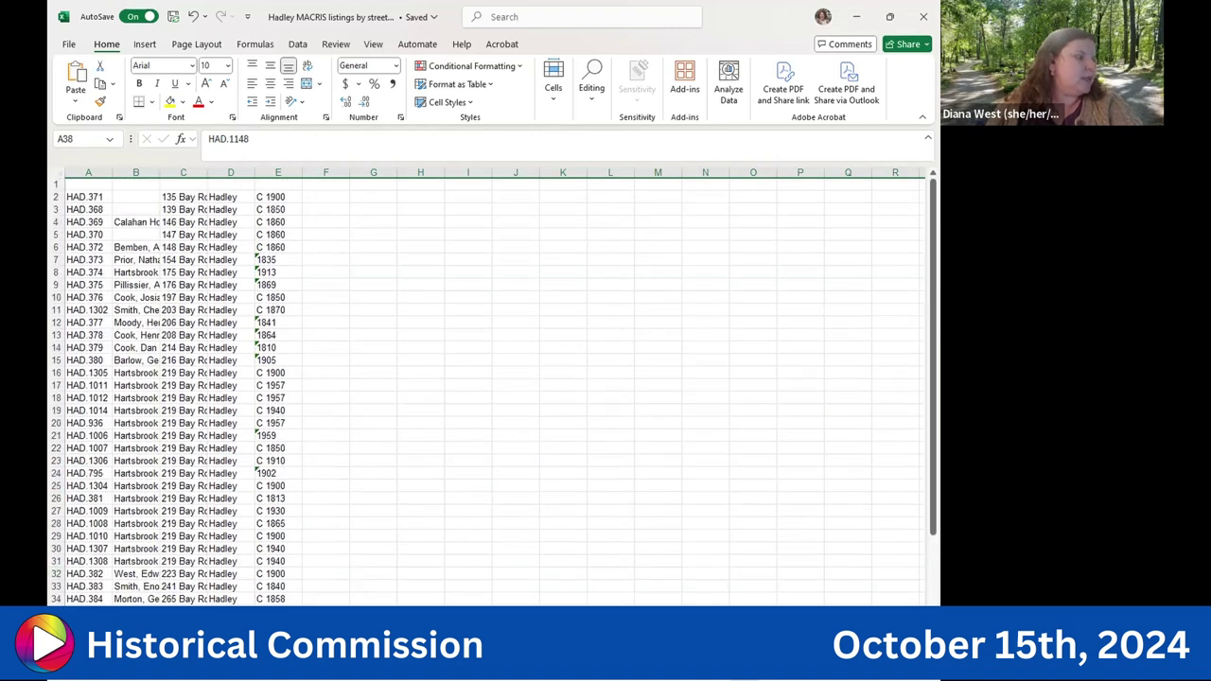
Return to the worksheet that begins with Aqua Vitae Road and review its listings through East Street
{"action": "key", "text": "ctrl+Page_Up"}
{"action": "key", "text": "ctrl+Page_Up"}
{"action": "scroll", "coordinate": [407, 486], "scroll_direction": "up", "scroll_amount": 3}
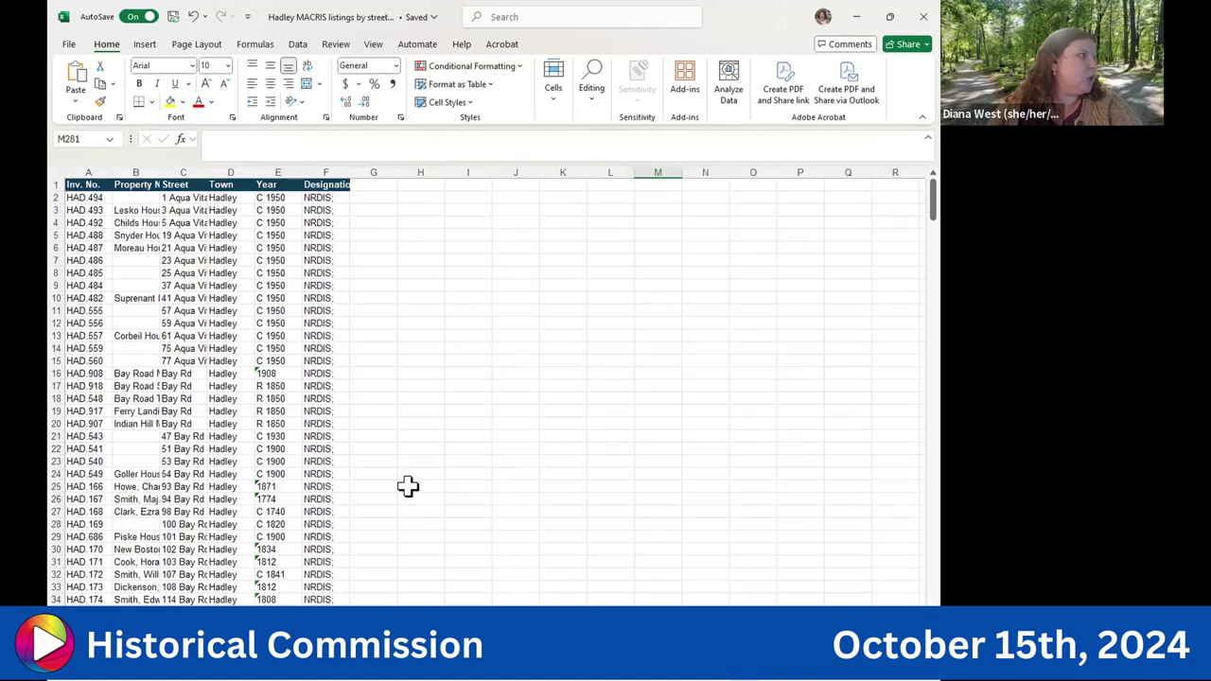
{"action": "scroll", "coordinate": [407, 487], "scroll_direction": "down", "scroll_amount": 14}
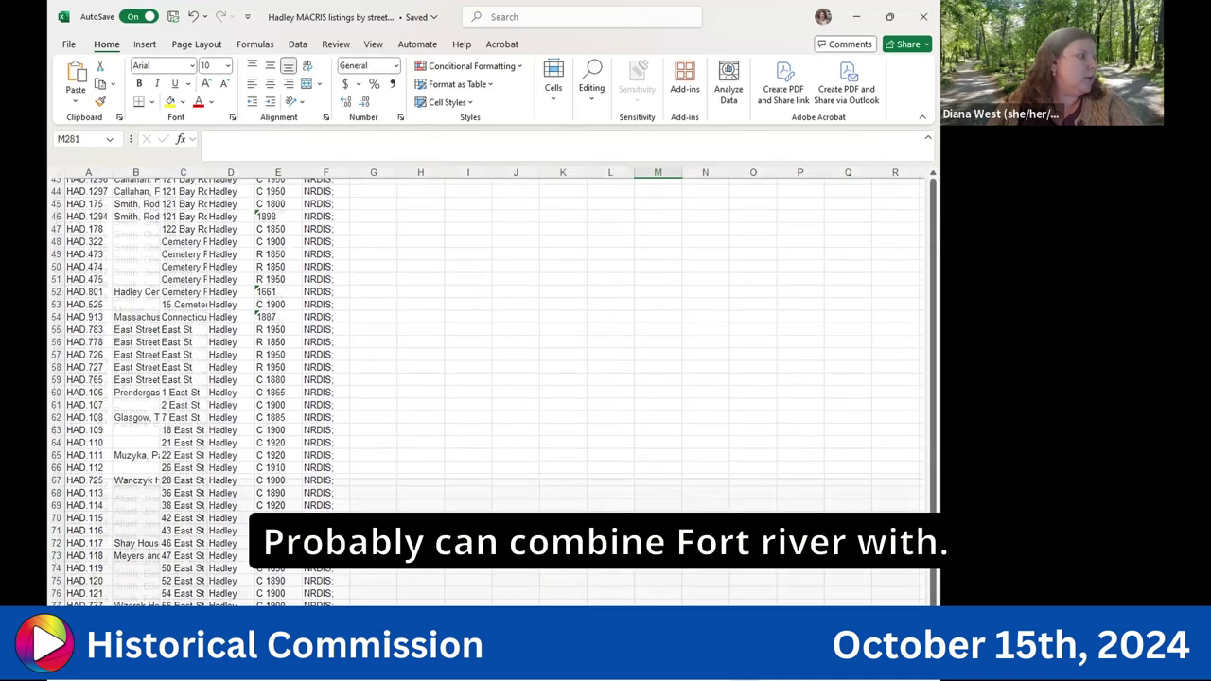
Check the worksheet covering the Mill Valley properties and the unlisted Russell Street addresses
{"action": "key", "text": "ctrl+Page_Down"}
{"action": "scroll", "coordinate": [500, 538], "scroll_direction": "down", "scroll_amount": 3}
{"action": "scroll", "coordinate": [500, 538], "scroll_direction": "up", "scroll_amount": 5}
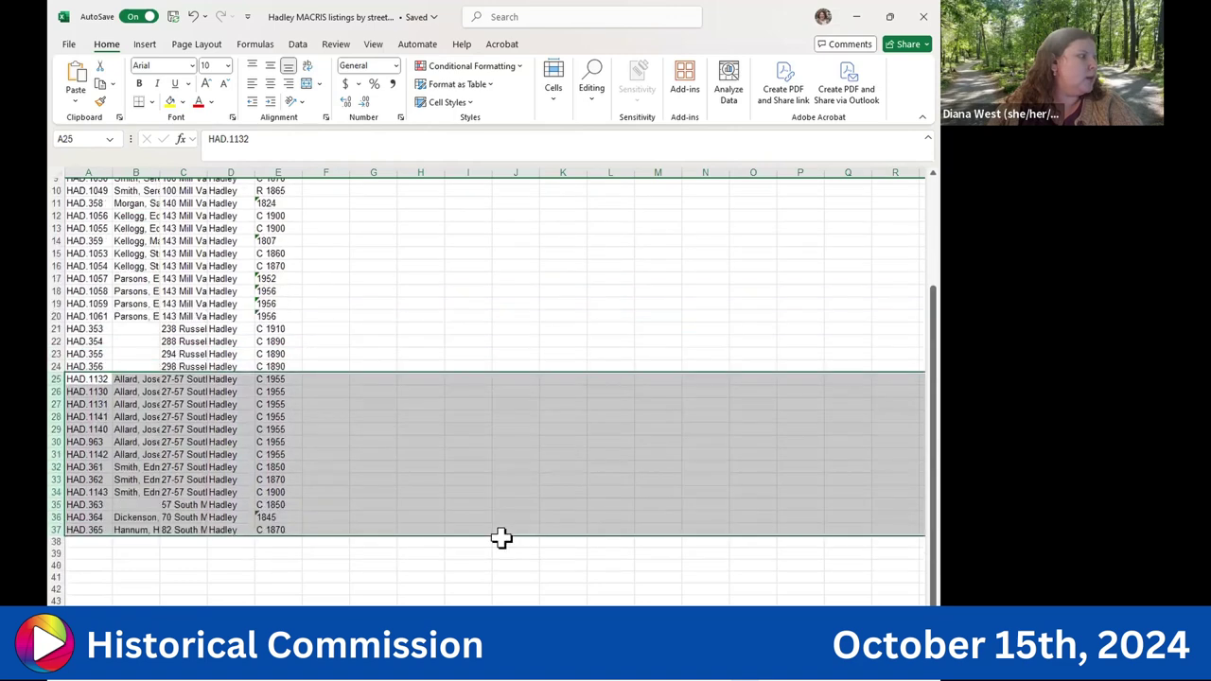
Review the North Hadley listings back to Ferry Road, plus the worksheet covering Comins, Knightly and Stockbridge
{"action": "key", "text": "ctrl+Page_Down"}
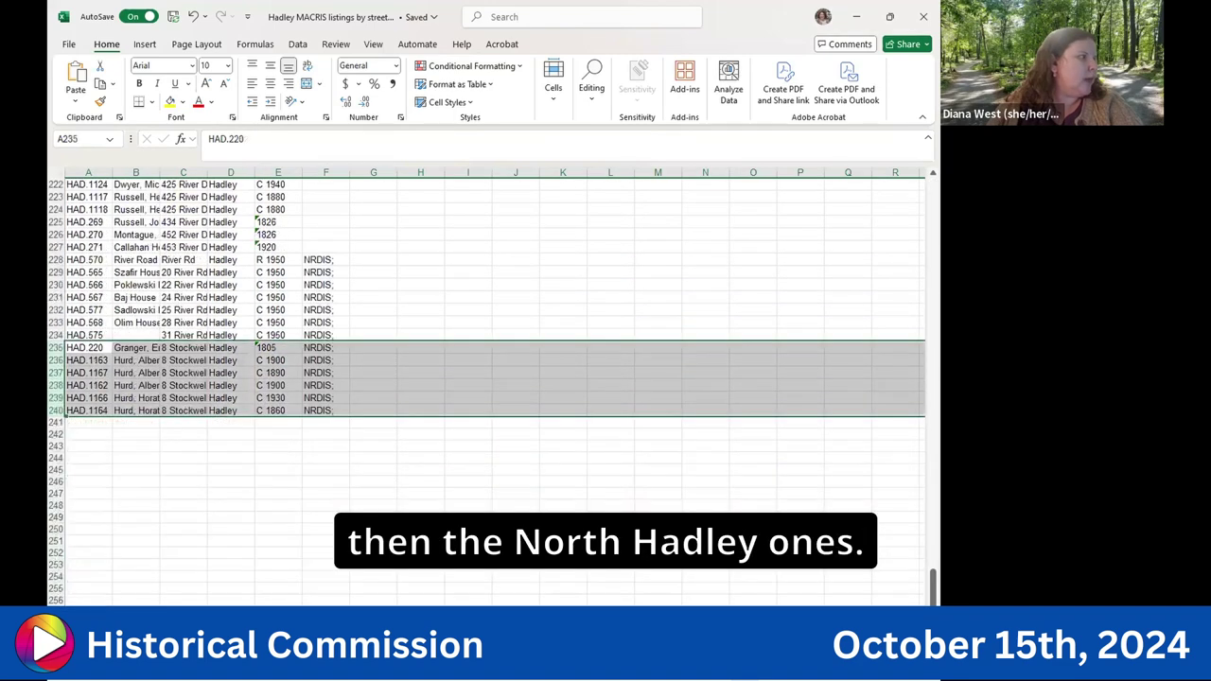
{"action": "scroll", "coordinate": [497, 535], "scroll_direction": "up", "scroll_amount": 15}
{"action": "scroll", "coordinate": [497, 535], "scroll_direction": "up", "scroll_amount": 20}
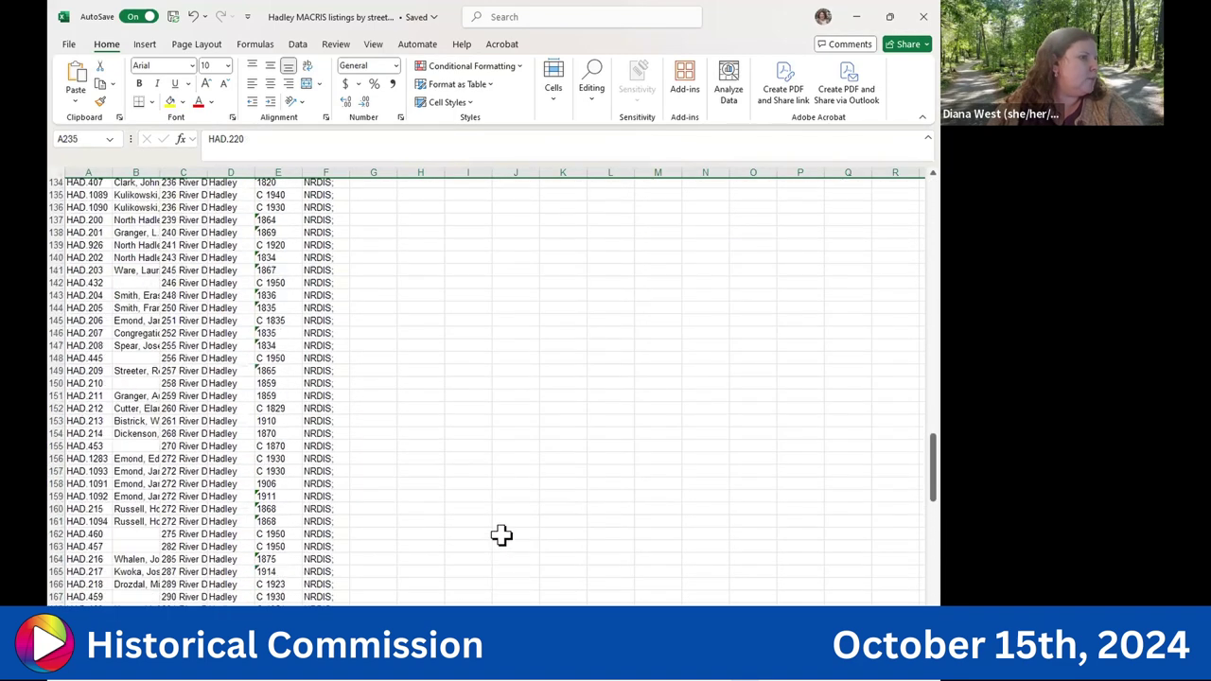
{"action": "scroll", "coordinate": [496, 536], "scroll_direction": "up", "scroll_amount": 5}
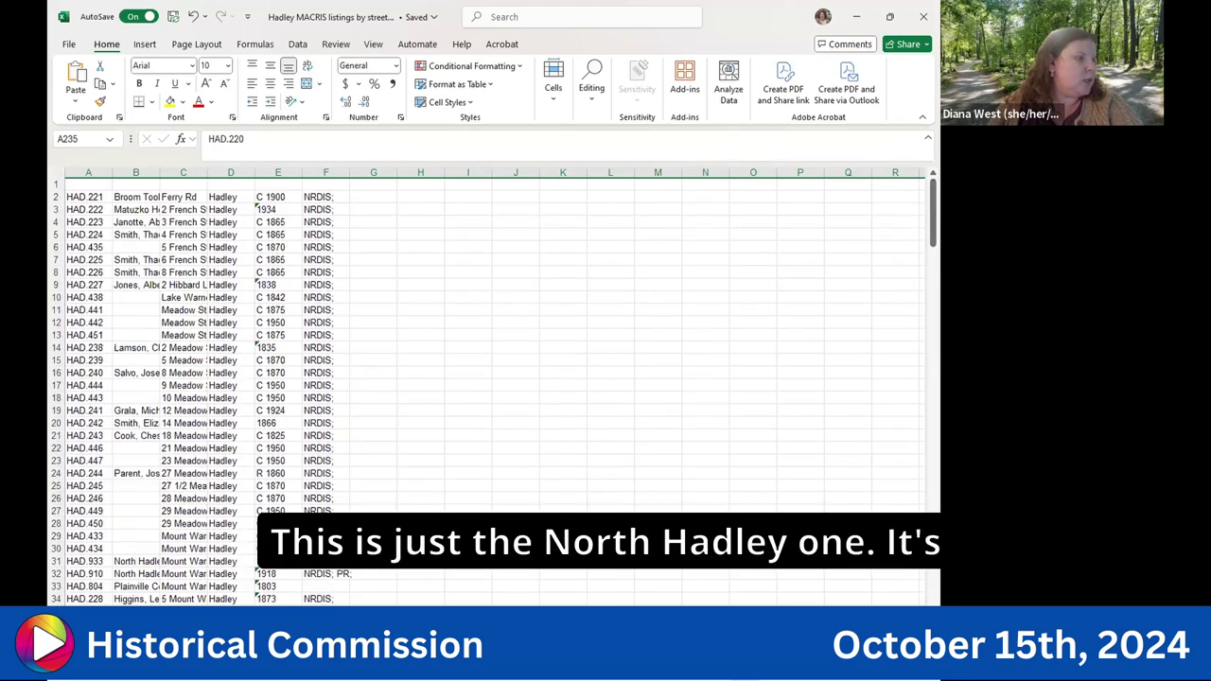
{"action": "key", "text": "ctrl+Page_Down"}
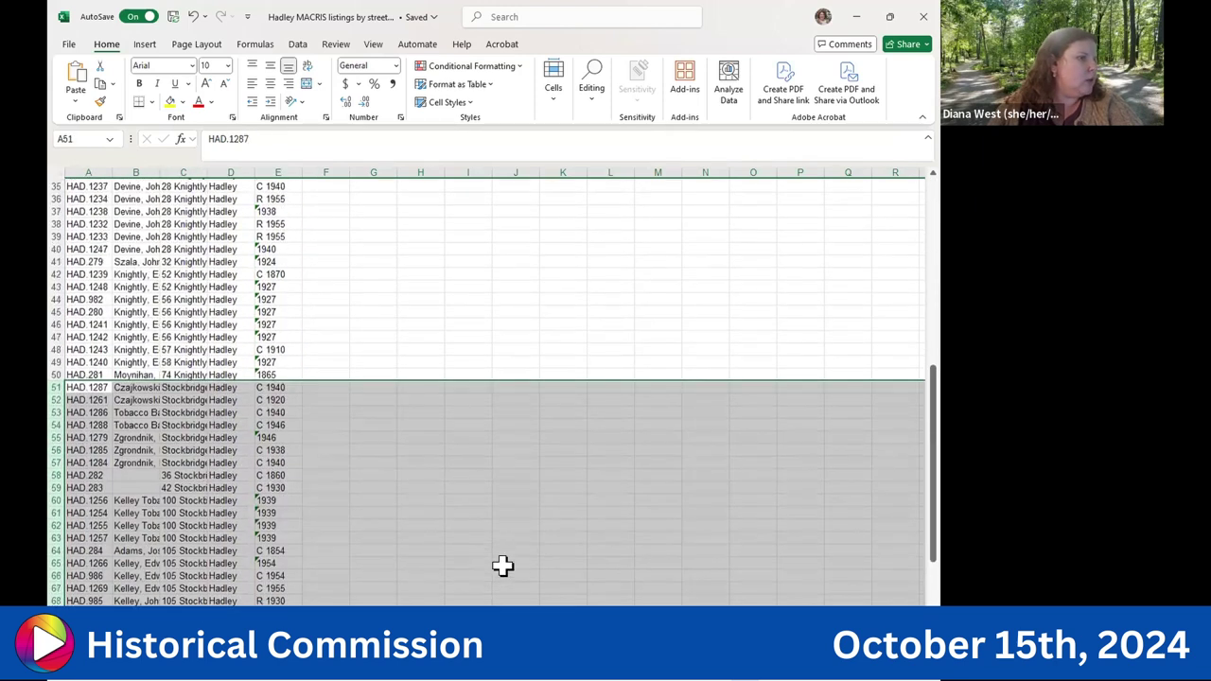
{"action": "scroll", "coordinate": [503, 566], "scroll_direction": "up", "scroll_amount": 11}
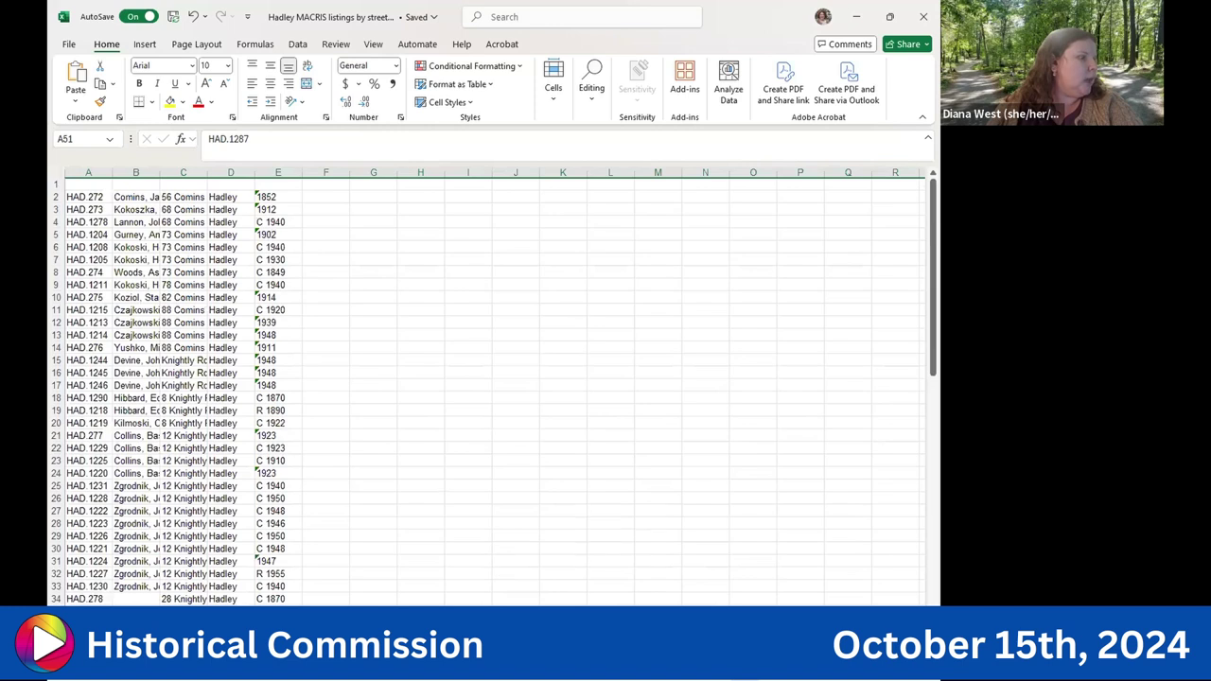
View the Huntington Road and North Maple worksheet, and select the 101 Brooks Way address among the University properties
{"action": "key", "text": "ctrl+Page_Down"}
{"action": "key", "text": "ctrl+Page_Down"}
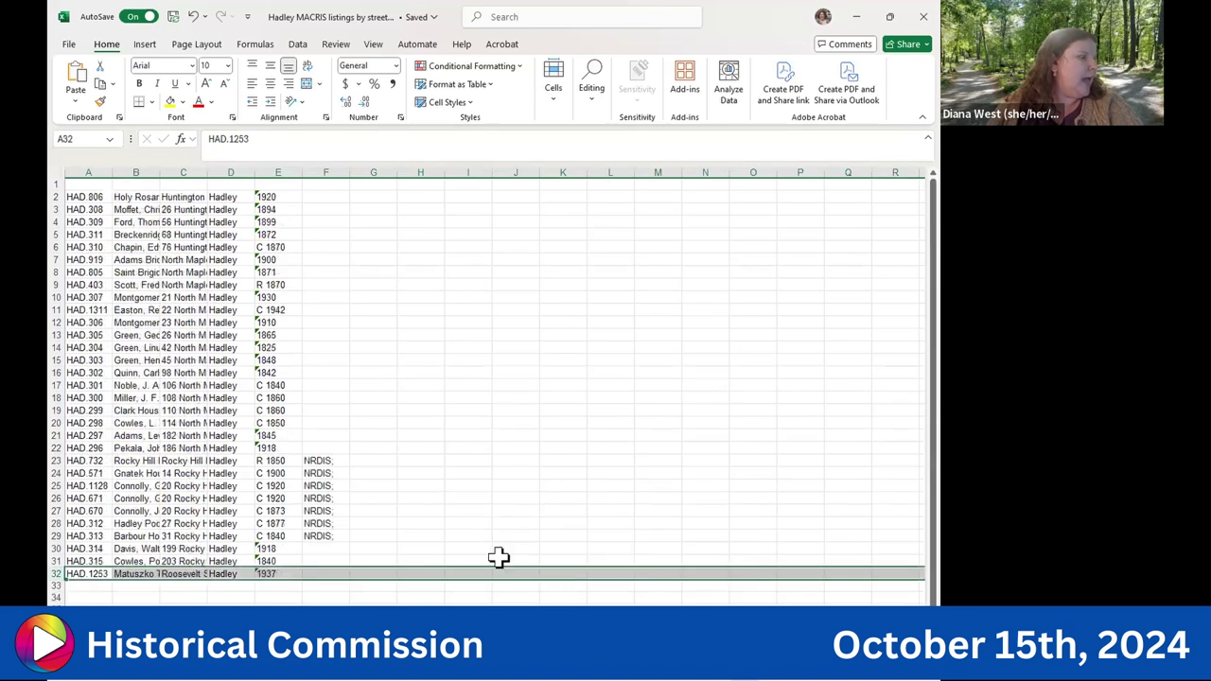
{"action": "key", "text": "ctrl+Page_Down"}
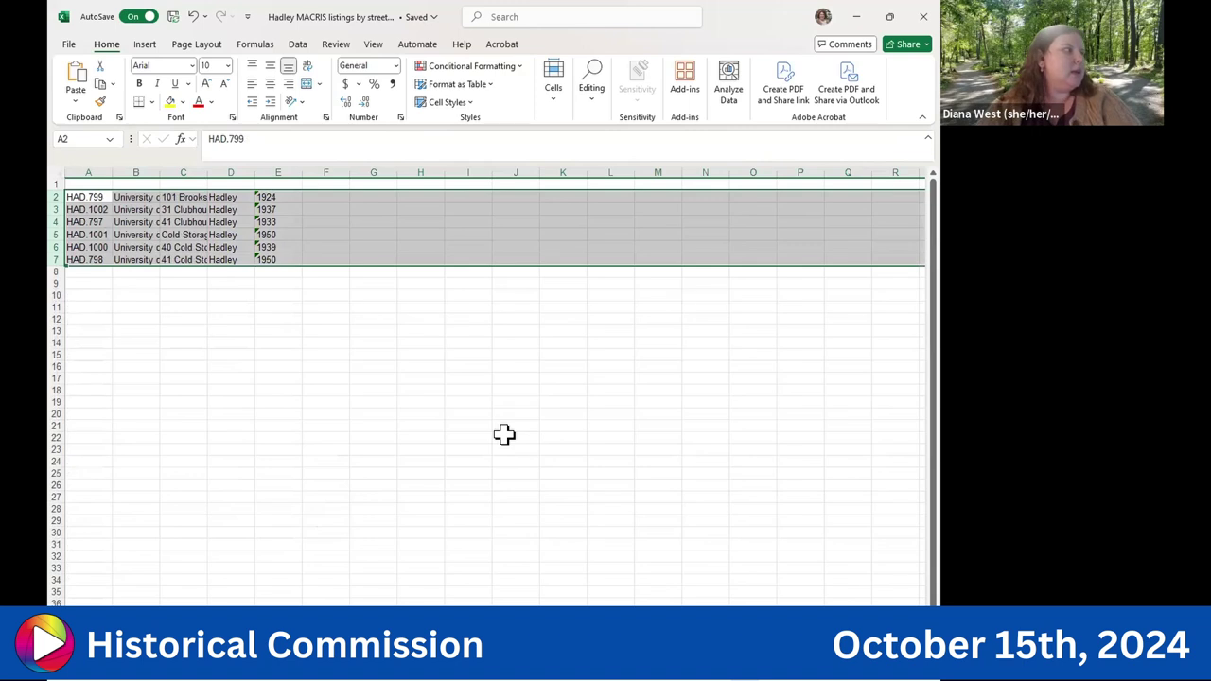
{"action": "left_click", "coordinate": [179, 197]}
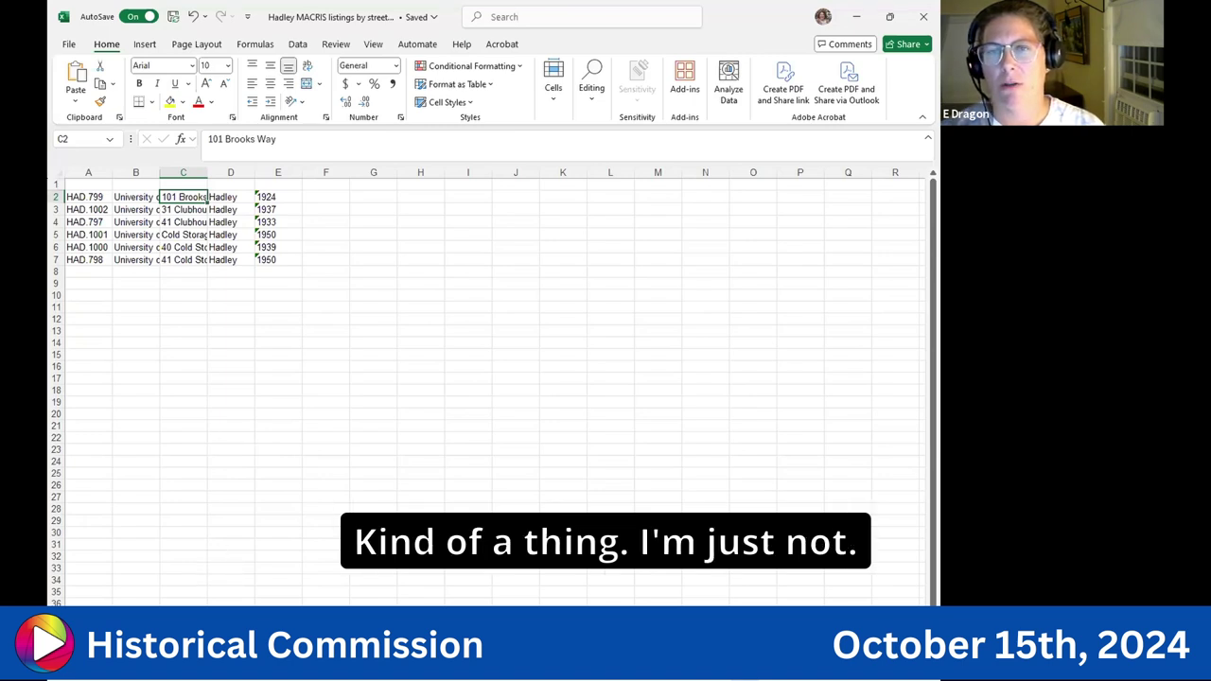
Go back through the area worksheets to the full property inventory with filtered column headers
{"action": "key", "text": "ctrl+Page_Down"}
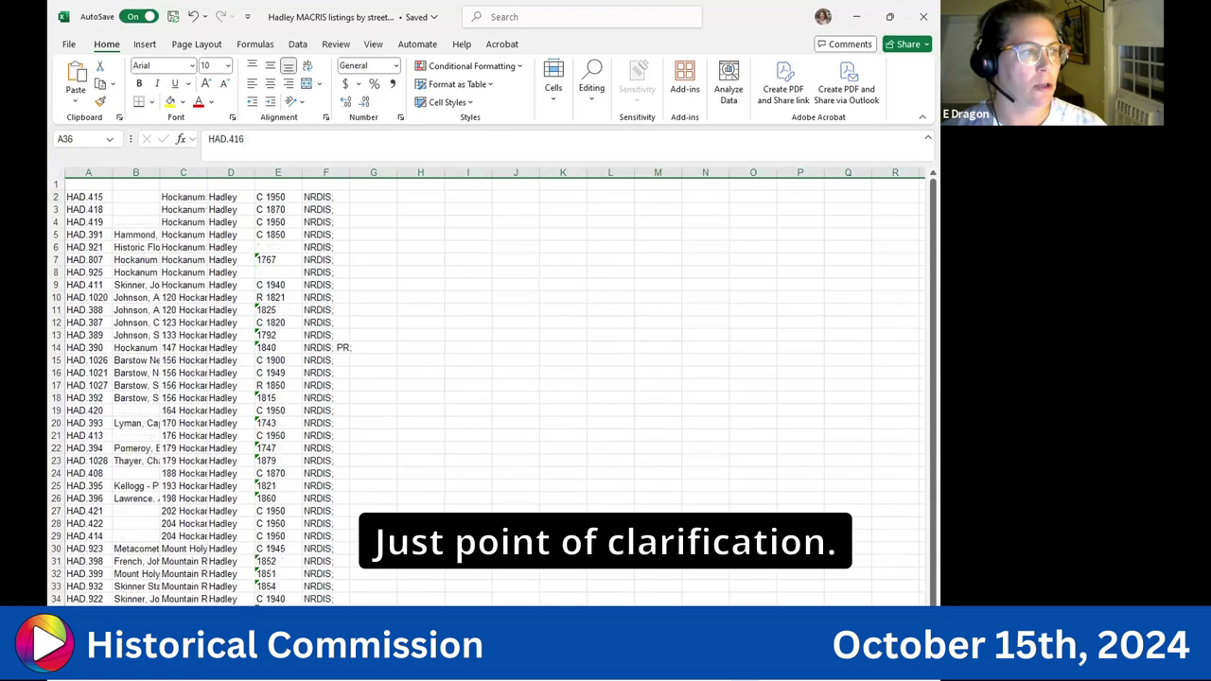
{"action": "key", "text": "ctrl+Page_Down"}
{"action": "key", "text": "ctrl+Page_Down"}
{"action": "key", "text": "ctrl+Page_Down"}
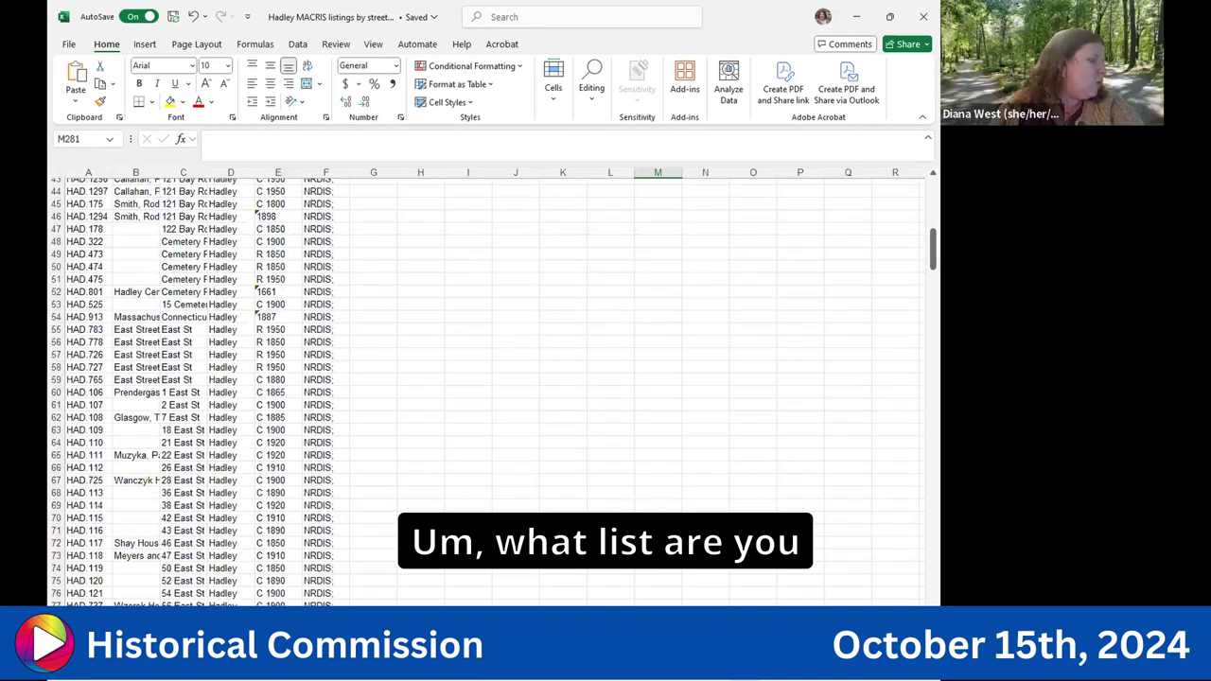
{"action": "key", "text": "ctrl+Page_Down"}
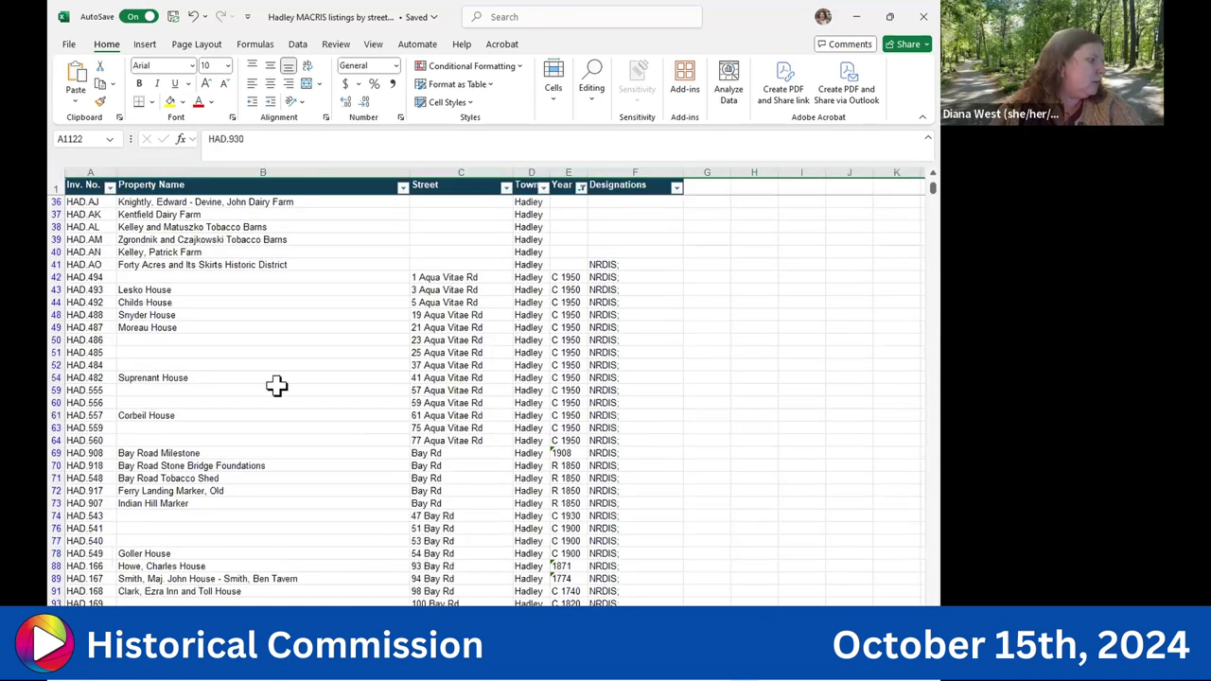
Examine the full inventory's property names, streets, years and designations from Bay Road through Hockanum Road to Knightly Road
{"action": "scroll", "coordinate": [275, 386], "scroll_direction": "down", "scroll_amount": 17}
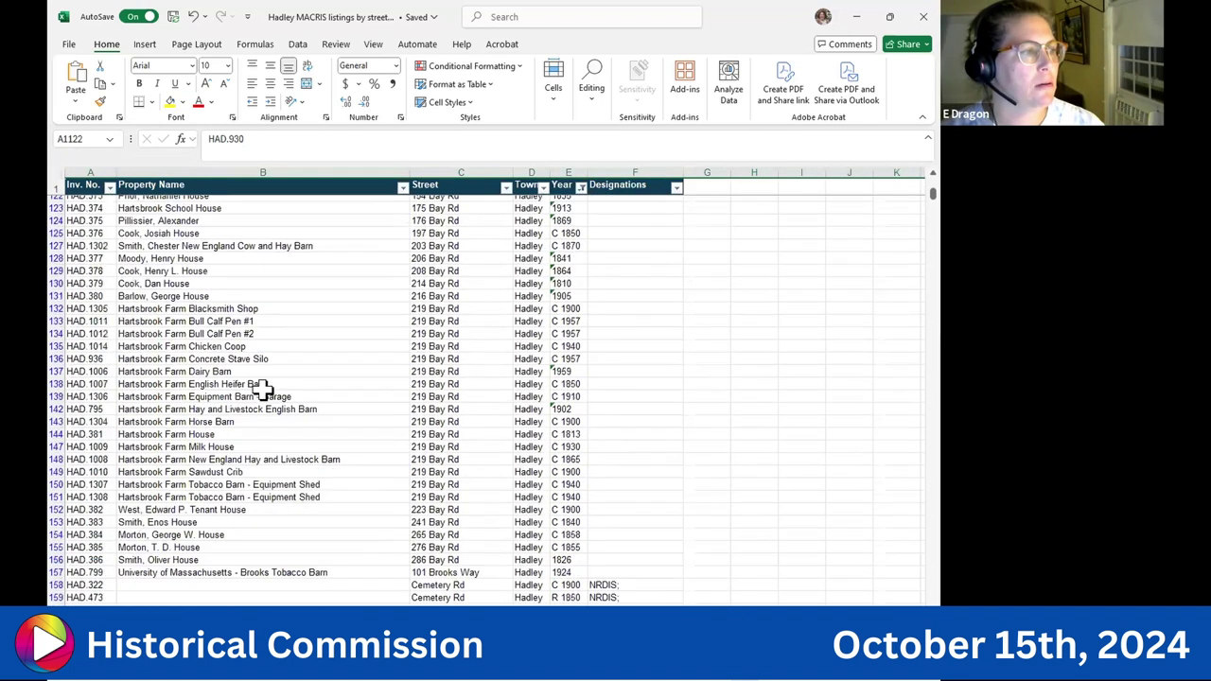
{"action": "scroll", "coordinate": [264, 392], "scroll_direction": "down", "scroll_amount": 15}
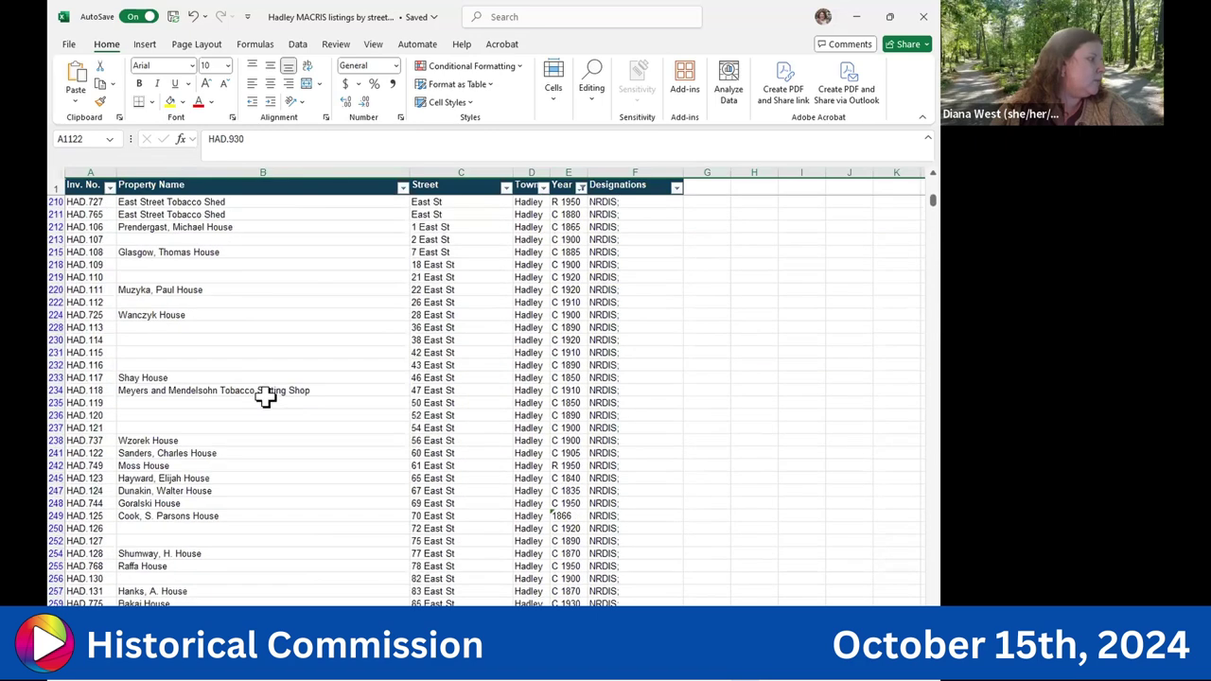
{"action": "scroll", "coordinate": [265, 398], "scroll_direction": "down", "scroll_amount": 18}
{"action": "scroll", "coordinate": [265, 398], "scroll_direction": "up", "scroll_amount": 7}
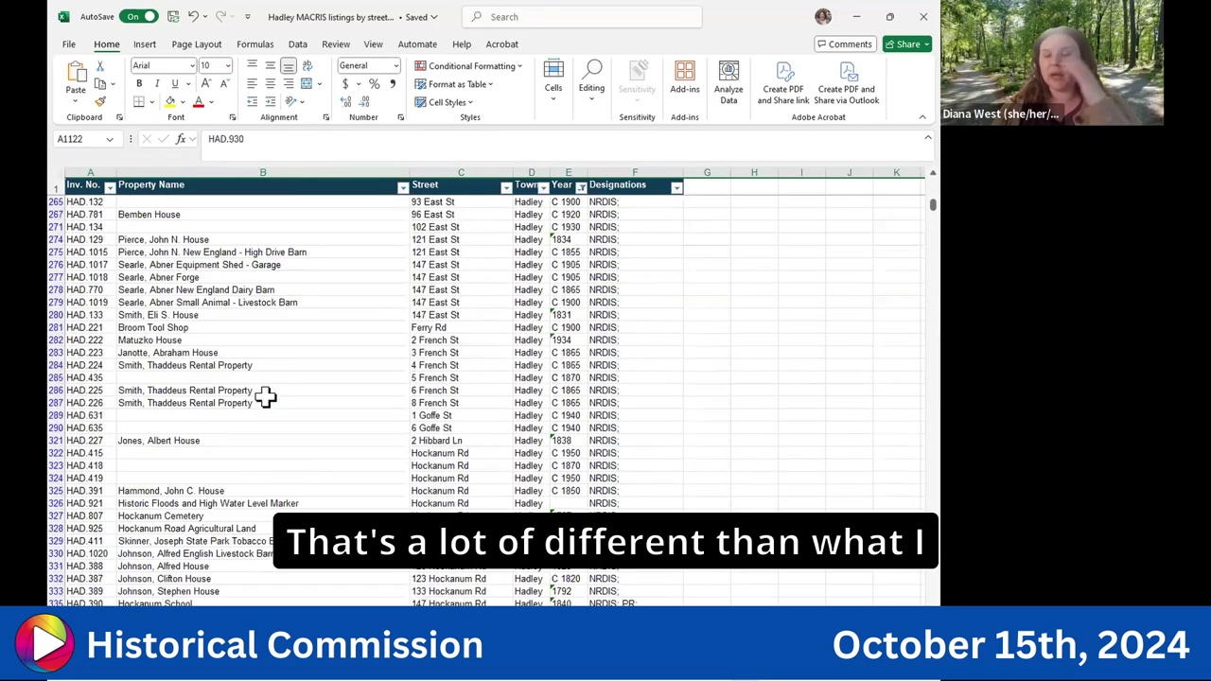
{"action": "scroll", "coordinate": [265, 398], "scroll_direction": "up", "scroll_amount": 1}
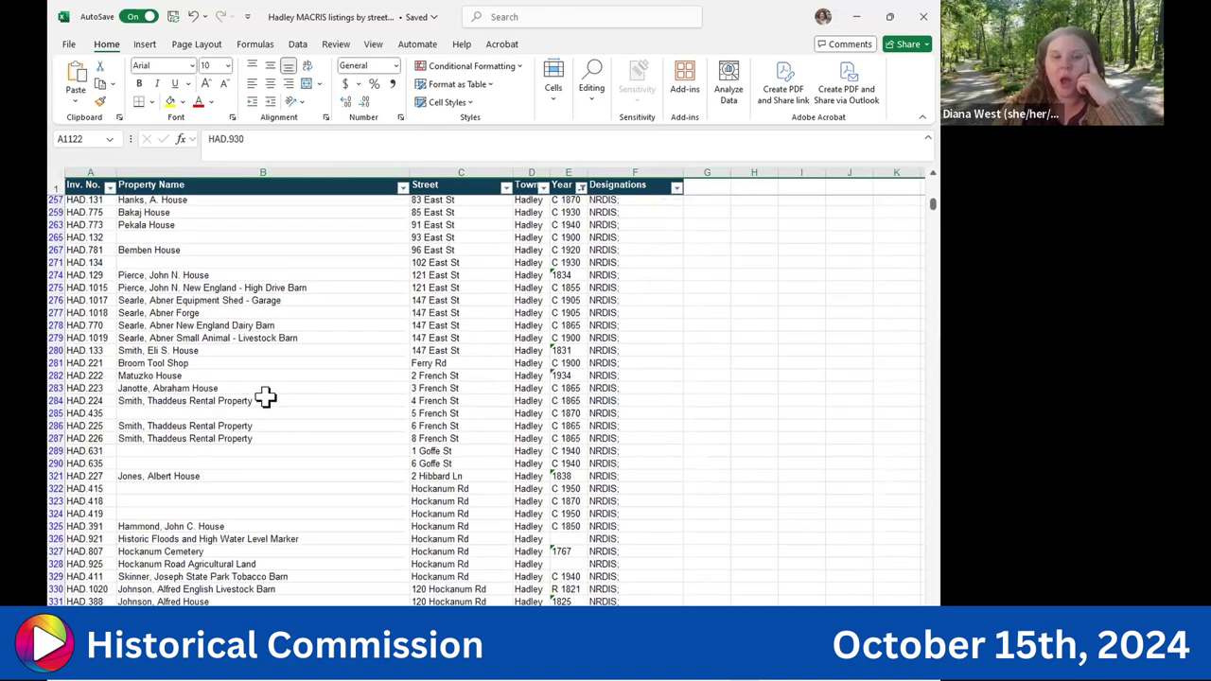
{"action": "scroll", "coordinate": [265, 397], "scroll_direction": "up", "scroll_amount": 3}
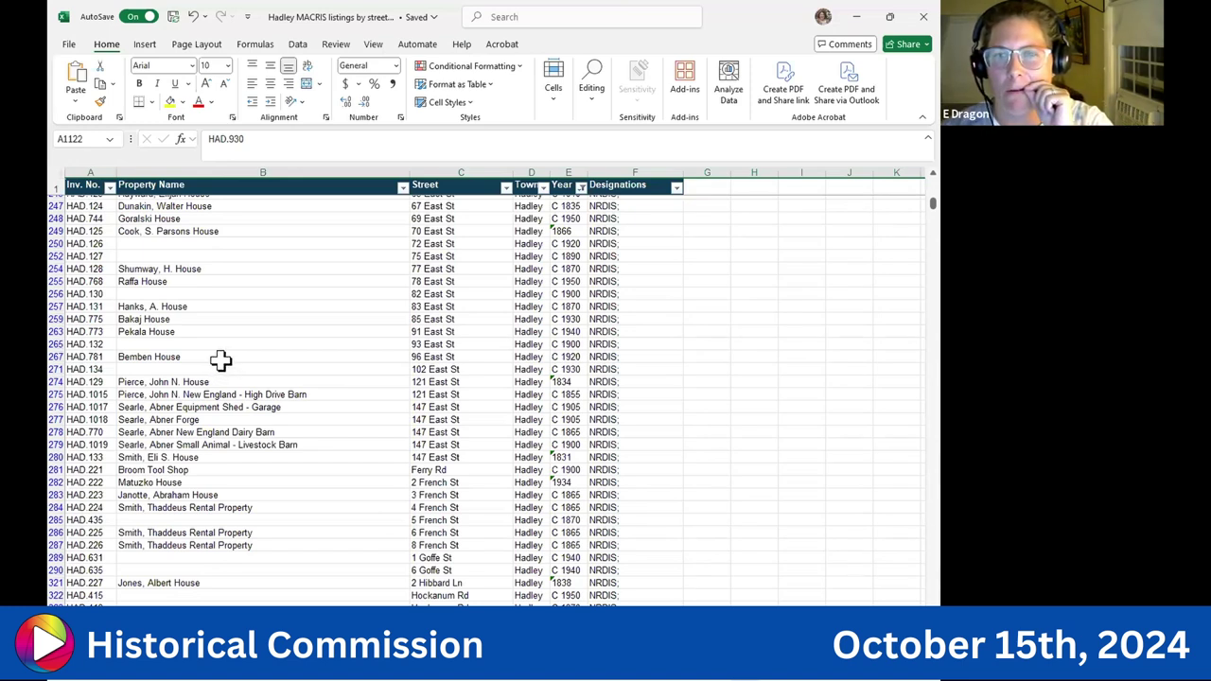
{"action": "scroll", "coordinate": [219, 359], "scroll_direction": "down", "scroll_amount": 11}
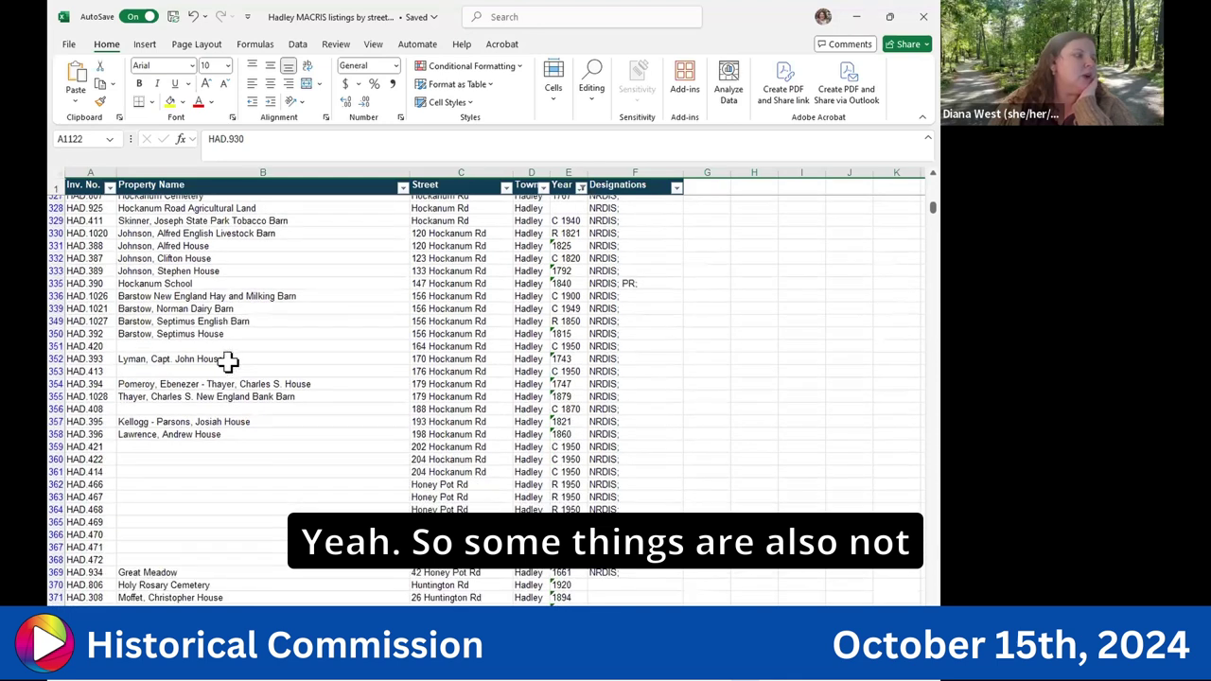
{"action": "scroll", "coordinate": [228, 360], "scroll_direction": "down", "scroll_amount": 9}
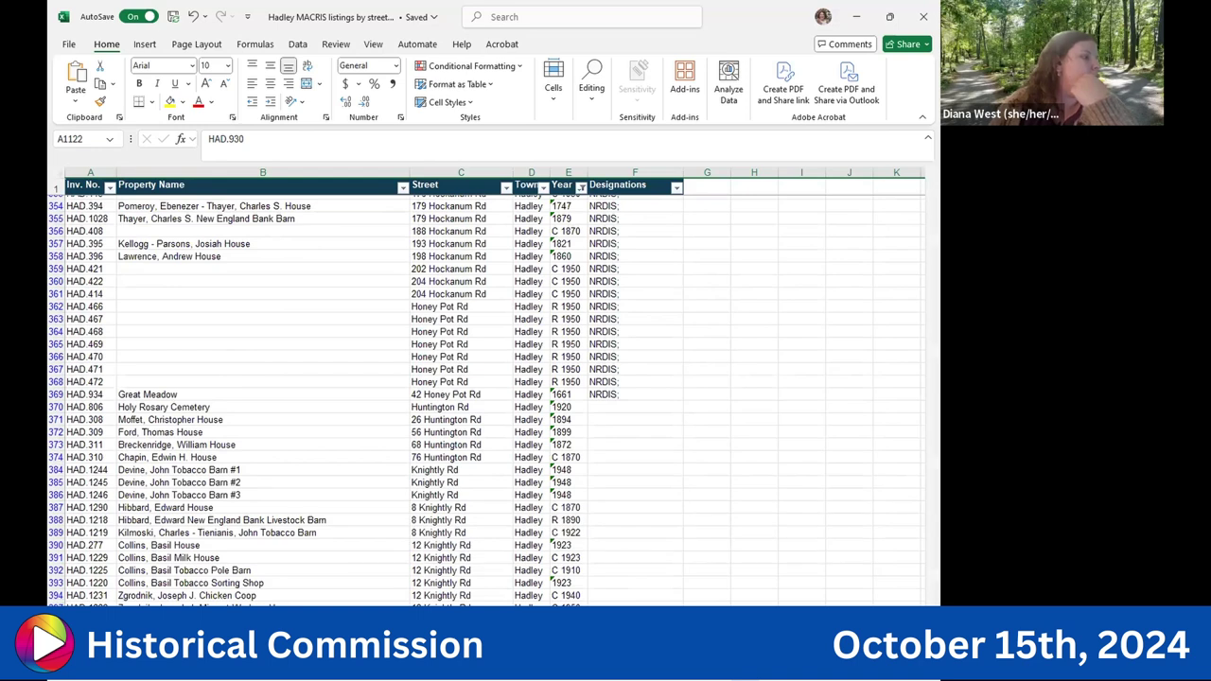
Fit the Street column's width to its contents on the area worksheet that begins with Aqua Vitae Road
{"action": "key", "text": "ctrl+Page_Up"}
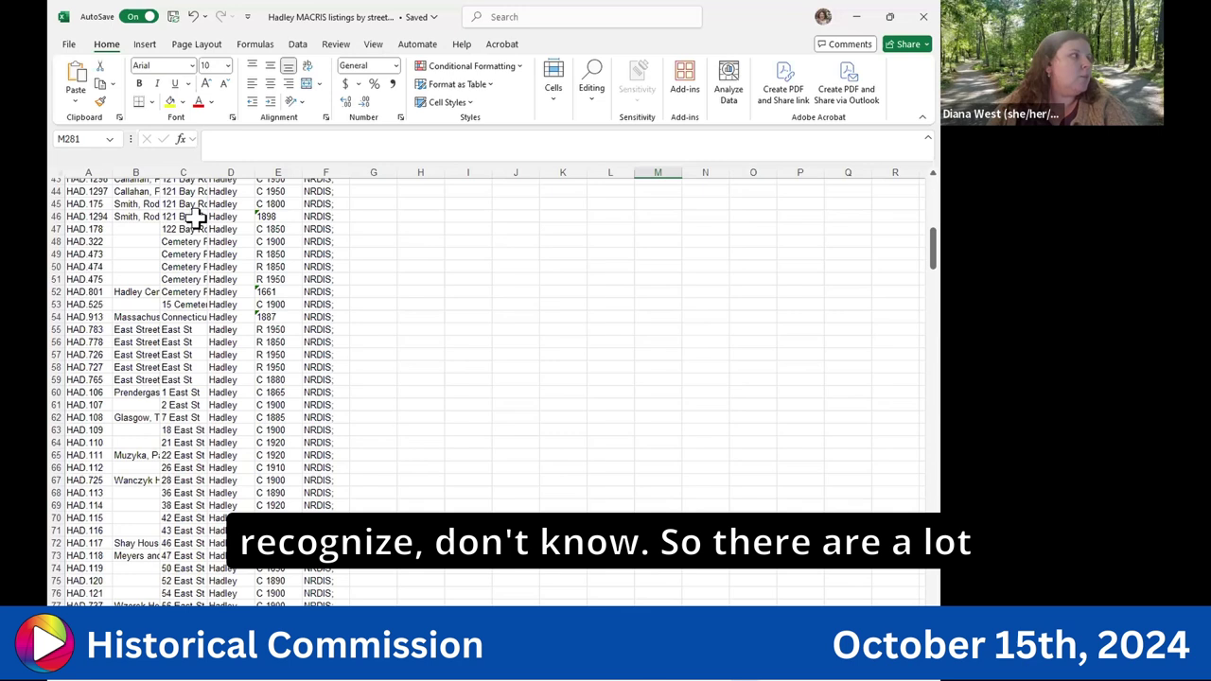
{"action": "scroll", "coordinate": [210, 172], "scroll_direction": "up", "scroll_amount": 2}
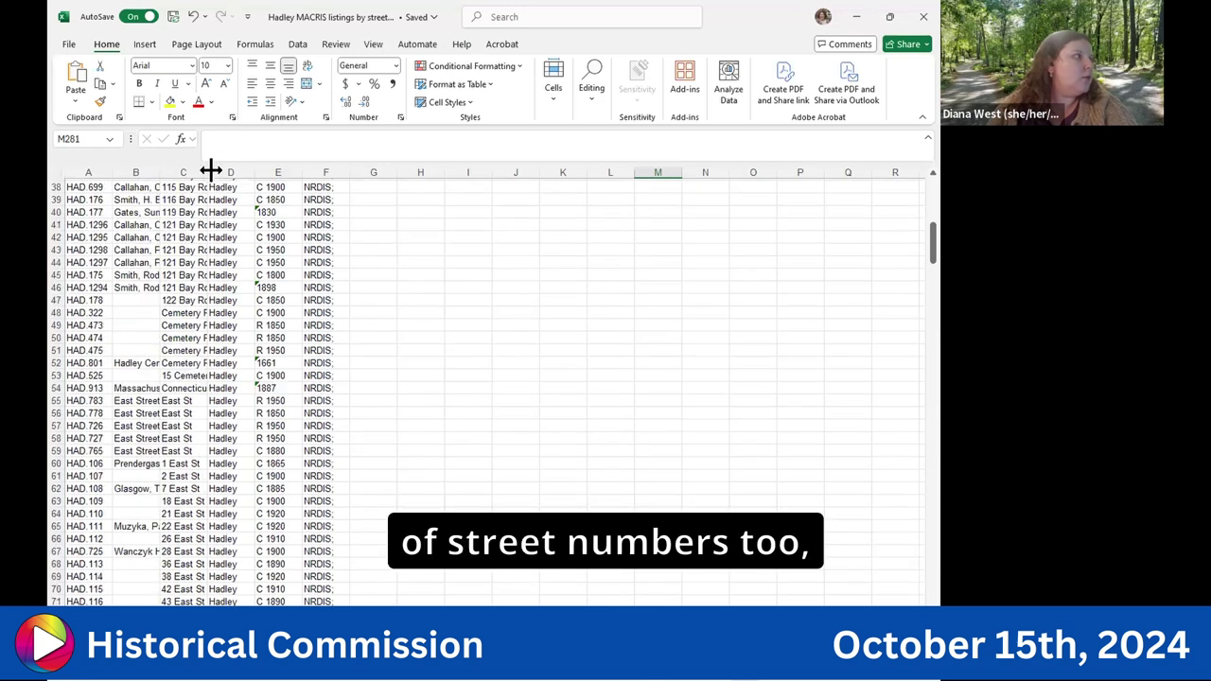
{"action": "double_click", "coordinate": [210, 172]}
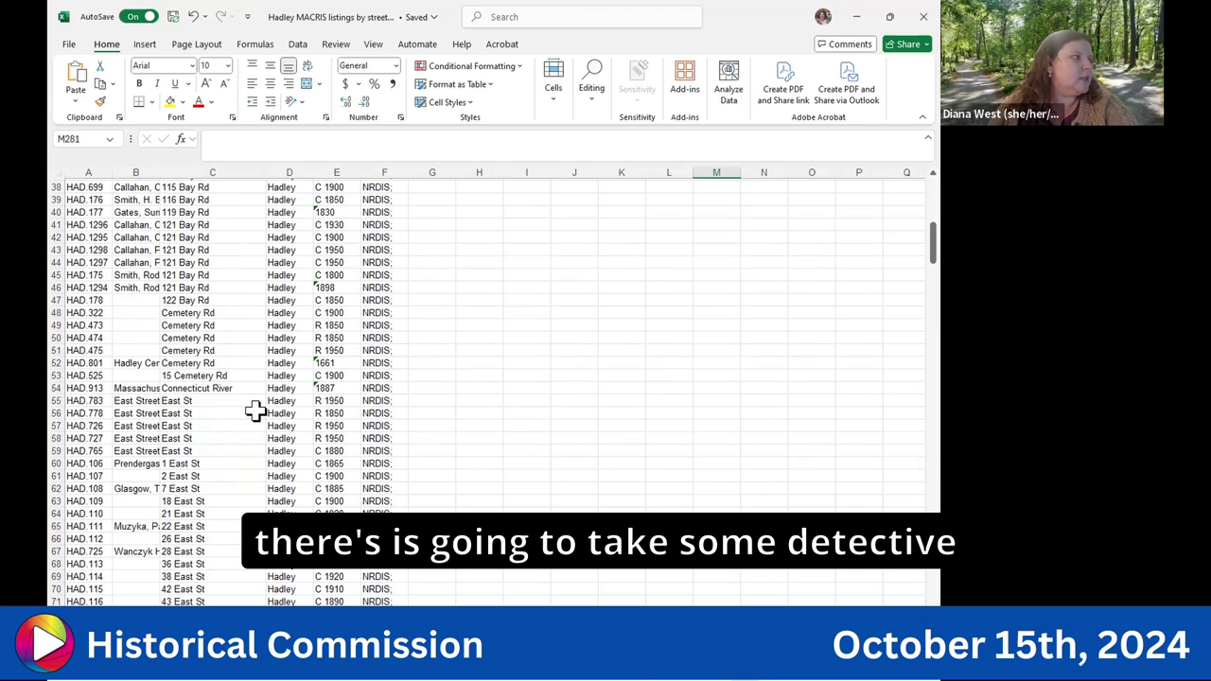
Review the addresses from Cemetery Road back to the first Aqua Vitae Road listings
{"action": "scroll", "coordinate": [255, 410], "scroll_direction": "up", "scroll_amount": 2}
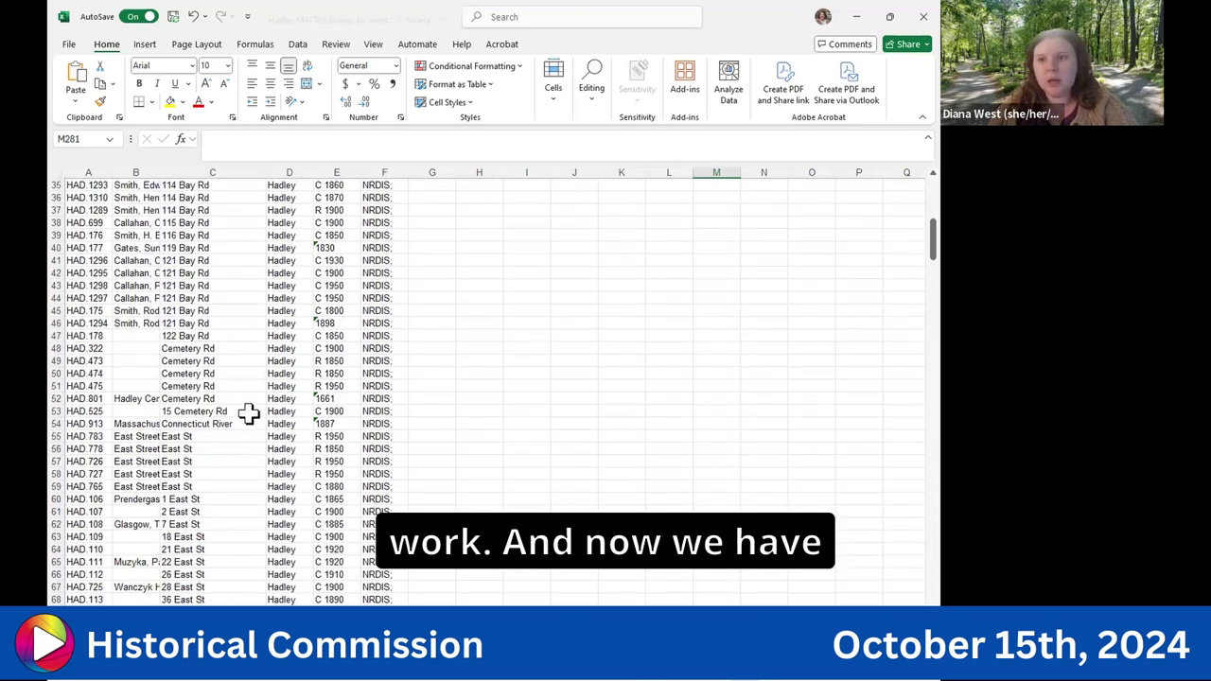
{"action": "scroll", "coordinate": [241, 417], "scroll_direction": "up", "scroll_amount": 4}
{"action": "scroll", "coordinate": [241, 416], "scroll_direction": "up", "scroll_amount": 8}
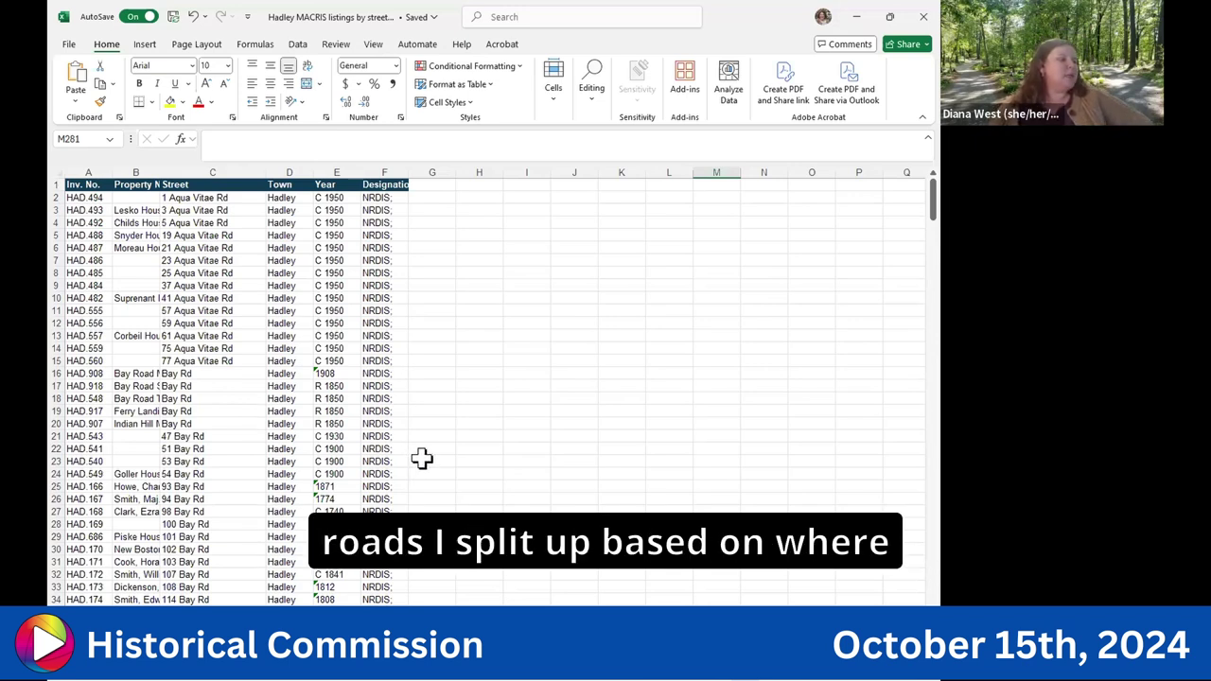
{"action": "scroll", "coordinate": [423, 457], "scroll_direction": "down", "scroll_amount": 3}
{"action": "scroll", "coordinate": [423, 457], "scroll_direction": "up", "scroll_amount": 3}
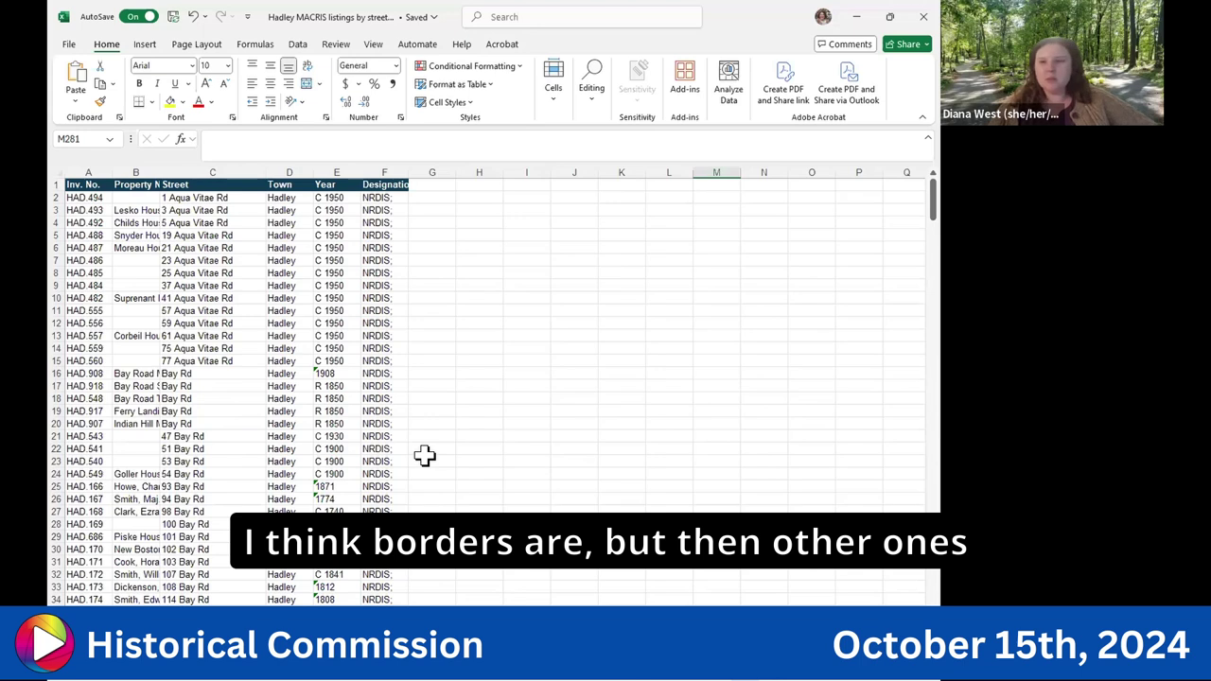